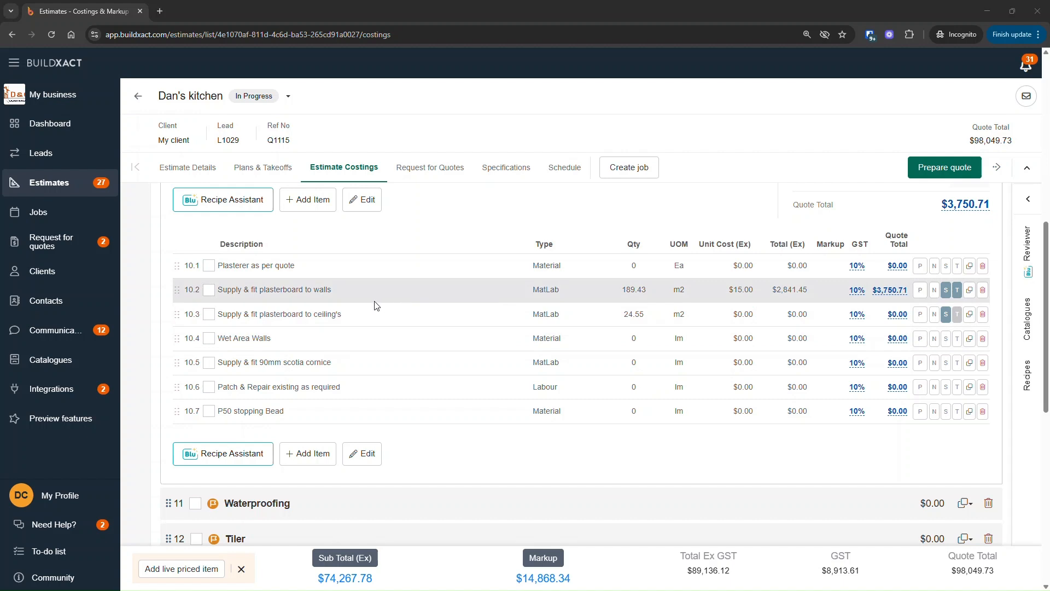
click(944, 291)
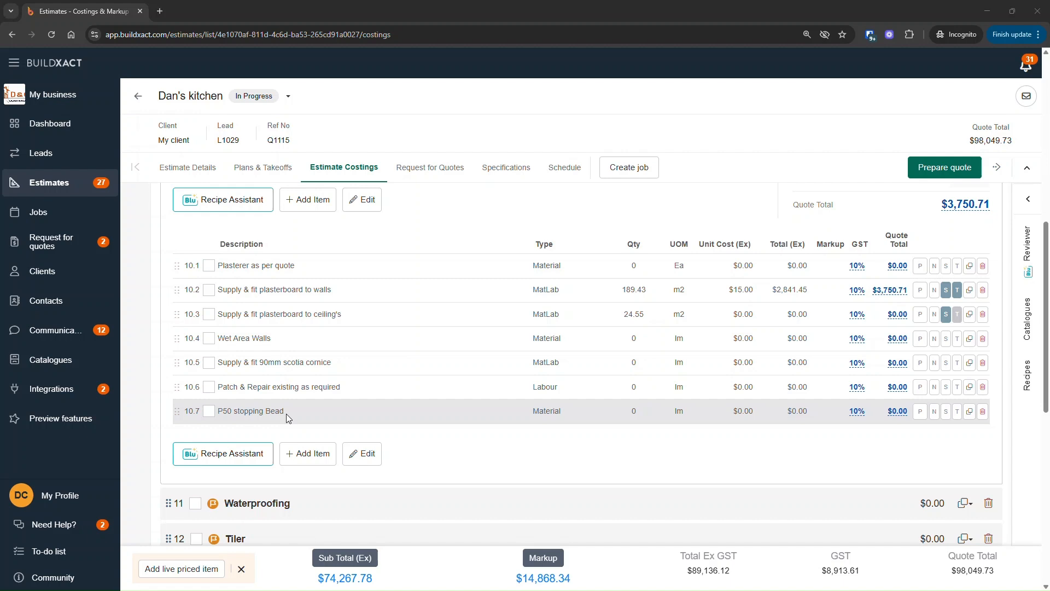
click(945, 290)
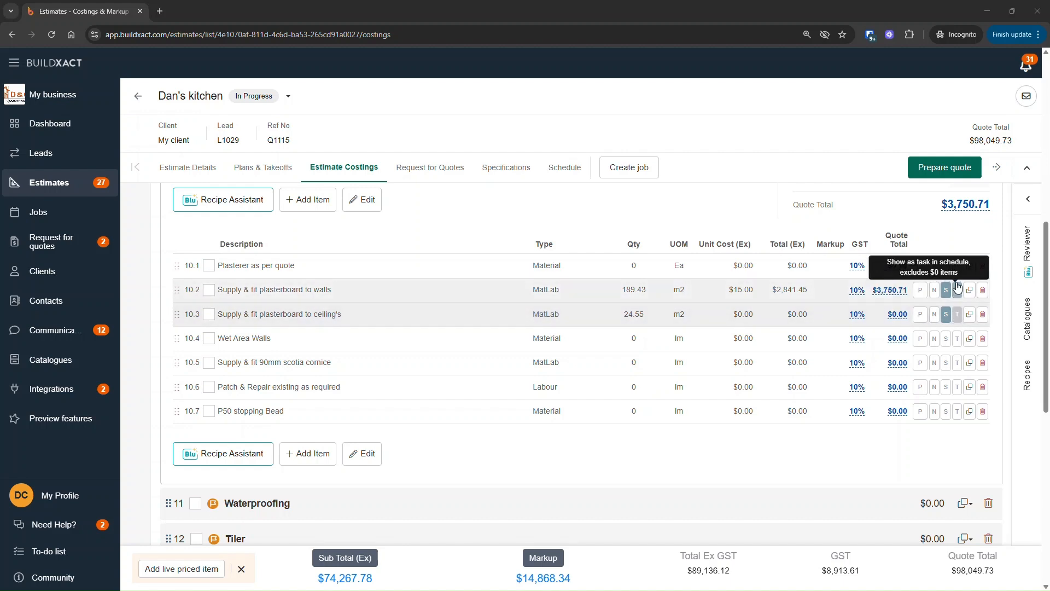
click(959, 319)
drag(901, 319, 885, 317)
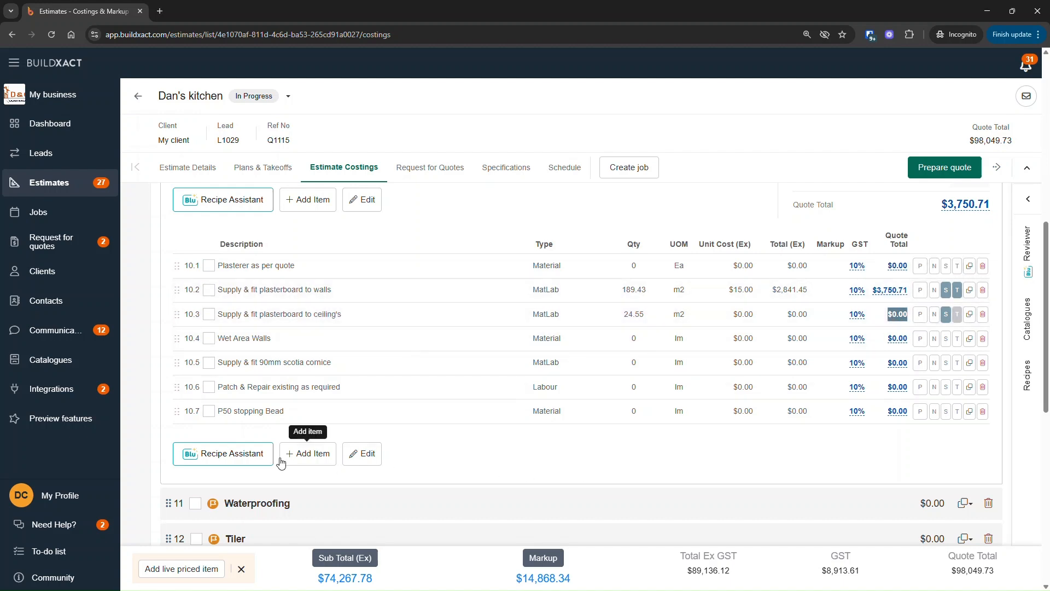
Step: Set the "Plasterer as per quote" item to quantity 1 and unit cost $8,500, and save the category
click(609, 262)
text(1)
click(712, 261)
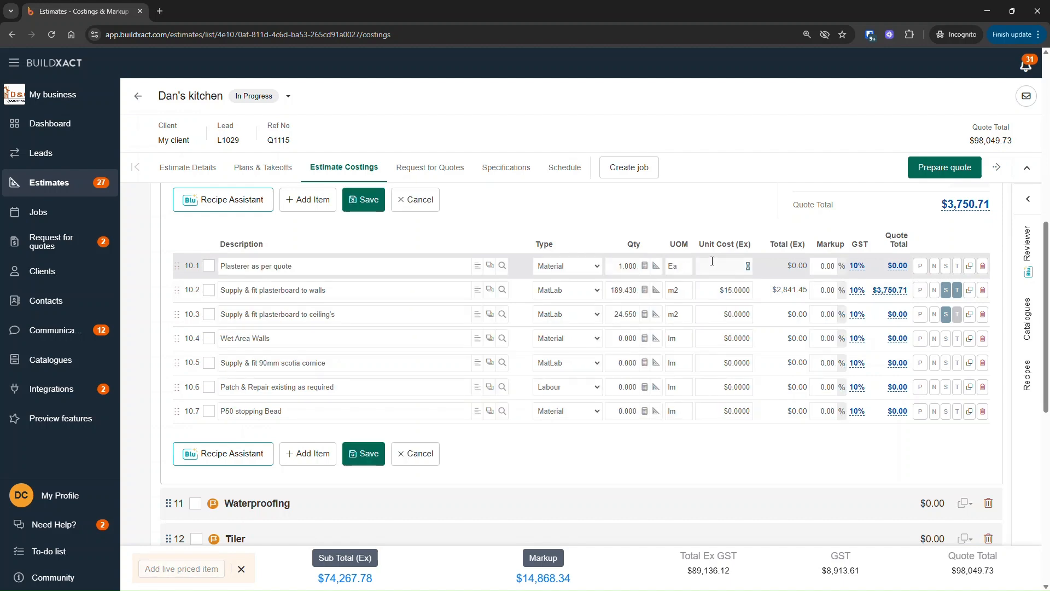
text(8500)
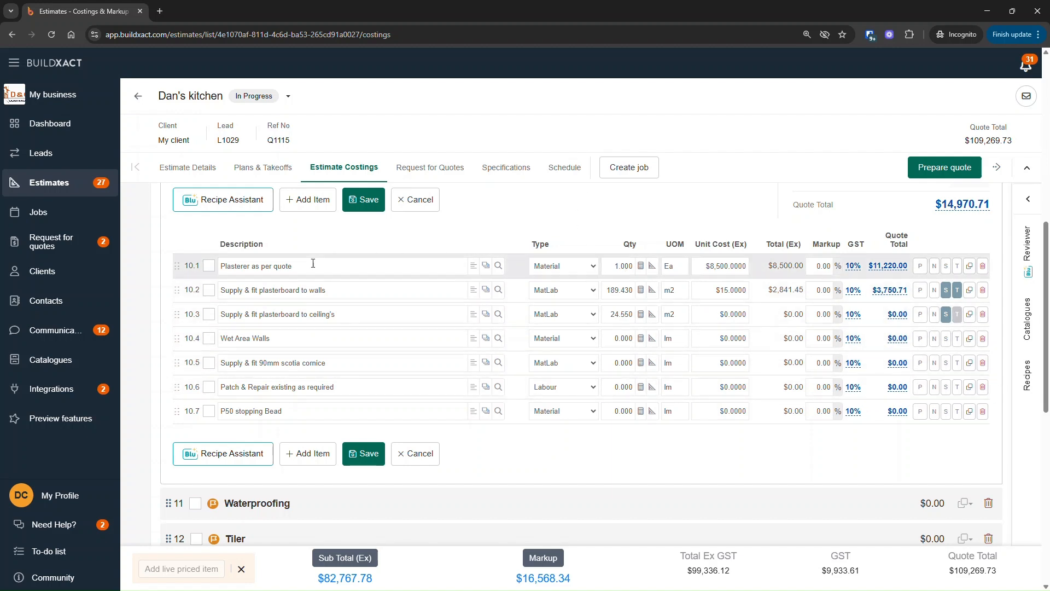
click(721, 264)
click(662, 215)
click(365, 209)
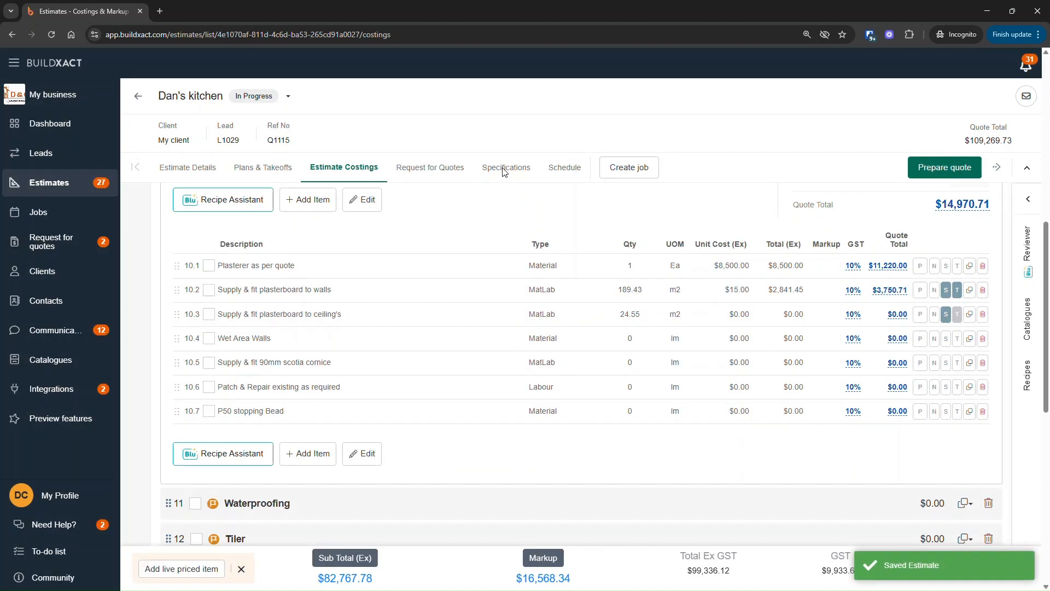
Step: Open the estimate's specifications and expand the Appliances category to view its items
click(504, 169)
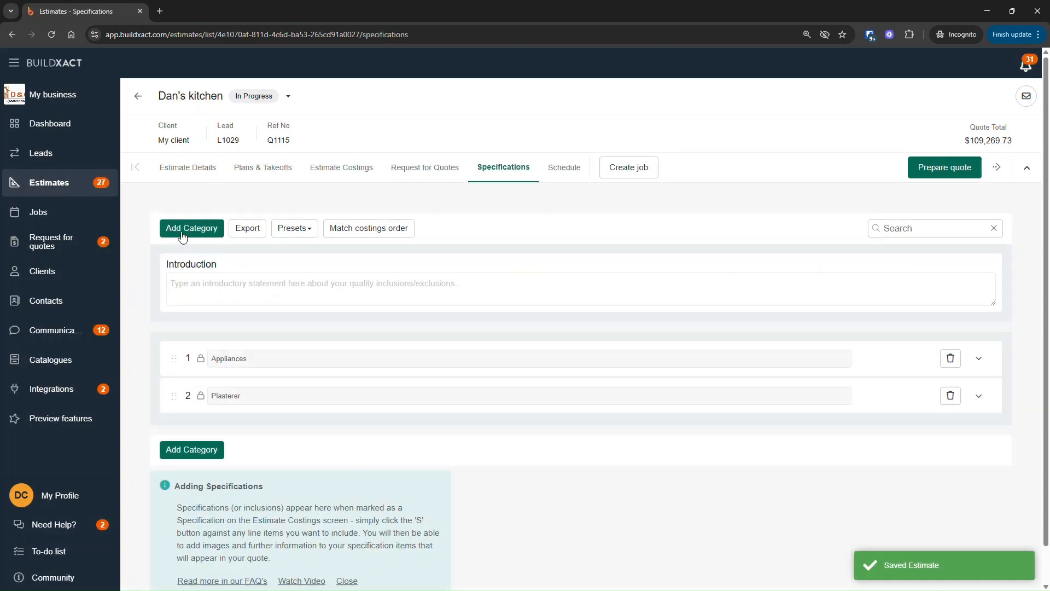
click(977, 360)
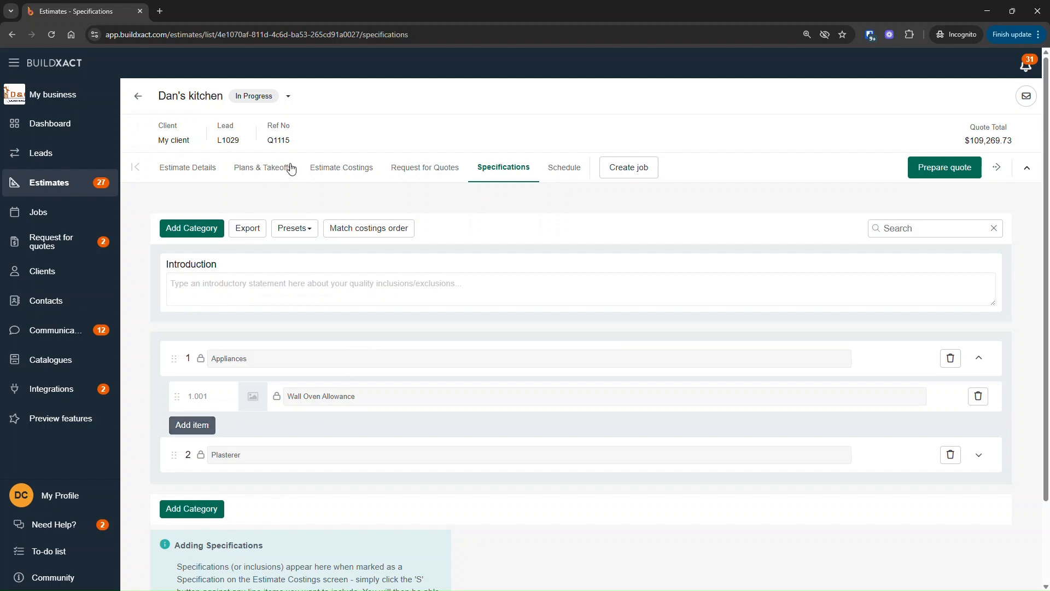
Step: In the costings, show the 90mm scotia cornice, Patch & Repair and P50 stopping Bead items in specifications, and save the category
click(343, 167)
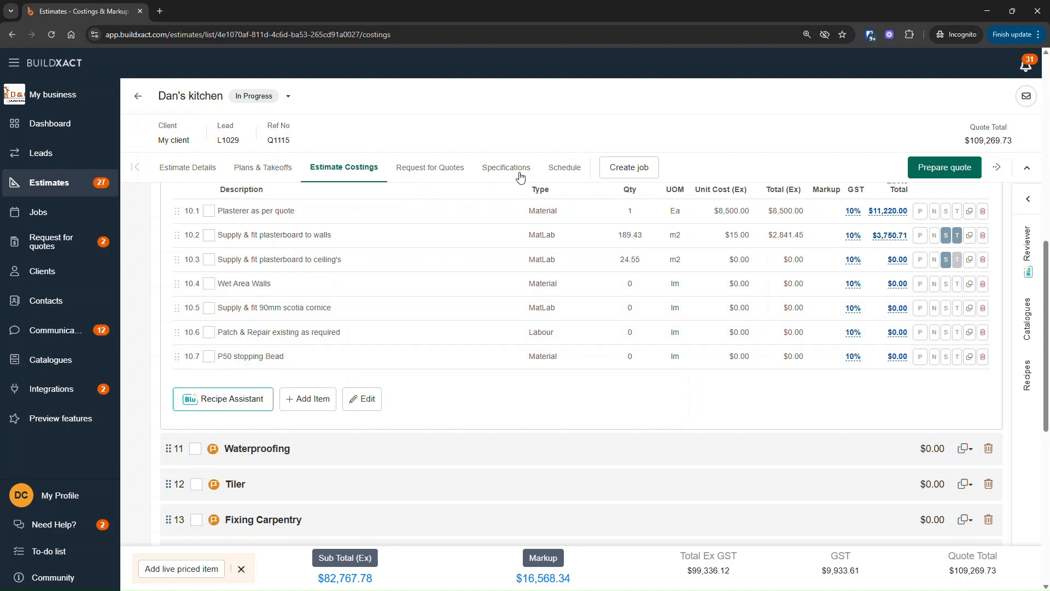
click(945, 308)
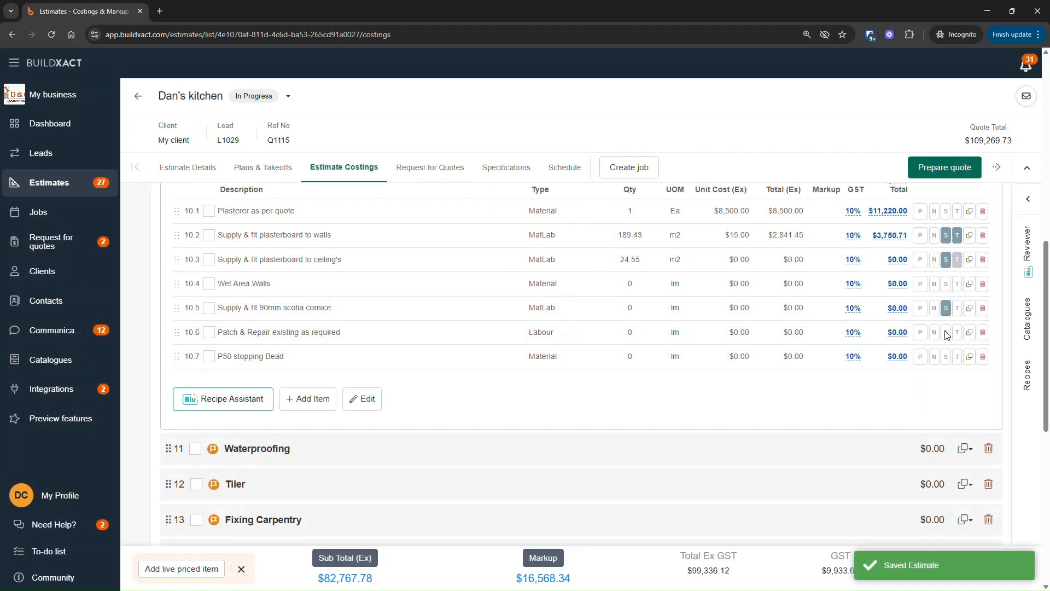
click(946, 332)
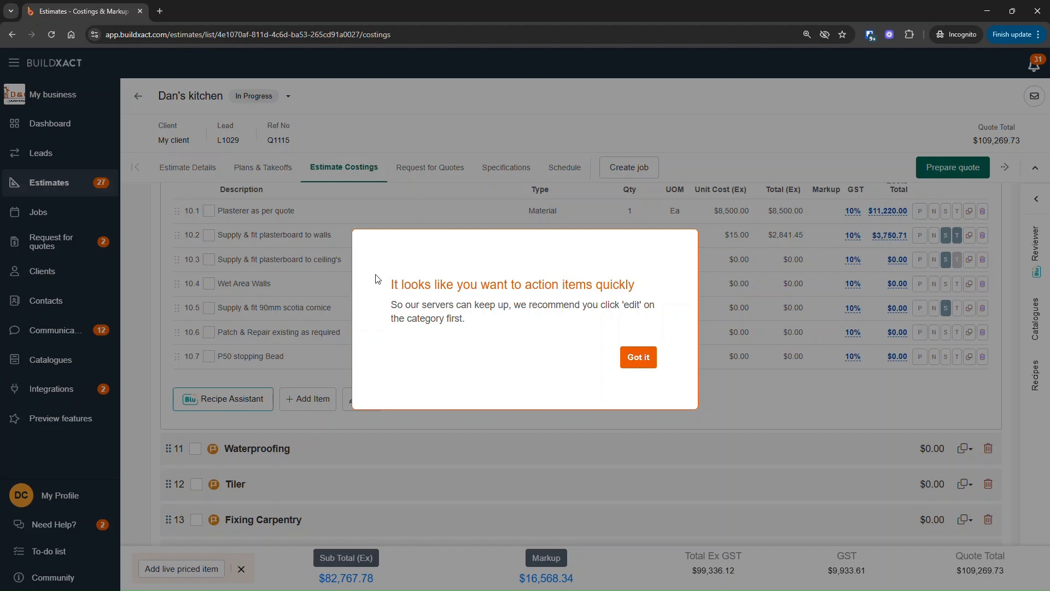
click(641, 362)
click(366, 399)
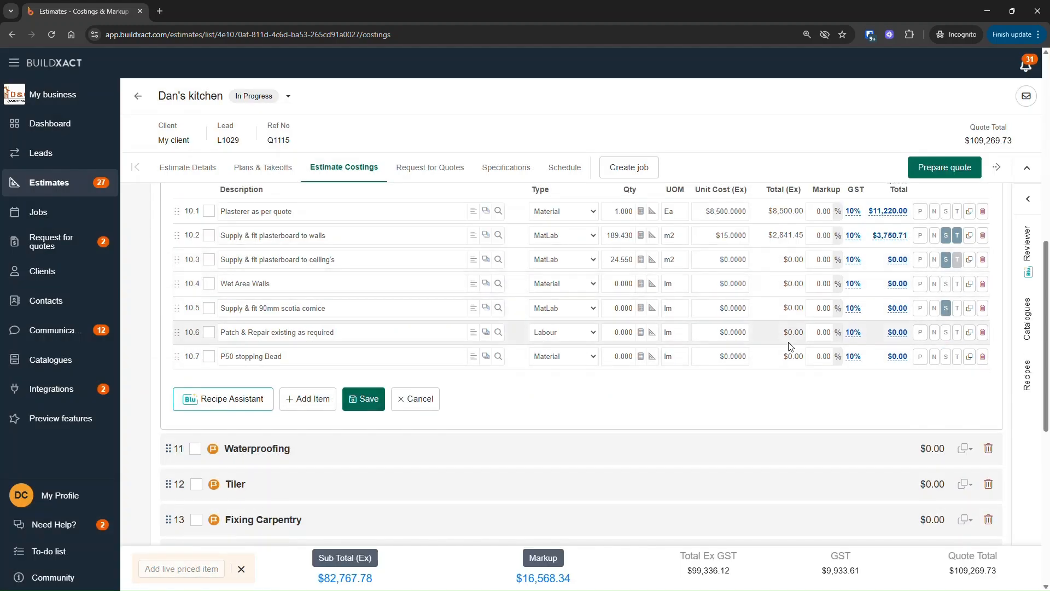
click(946, 332)
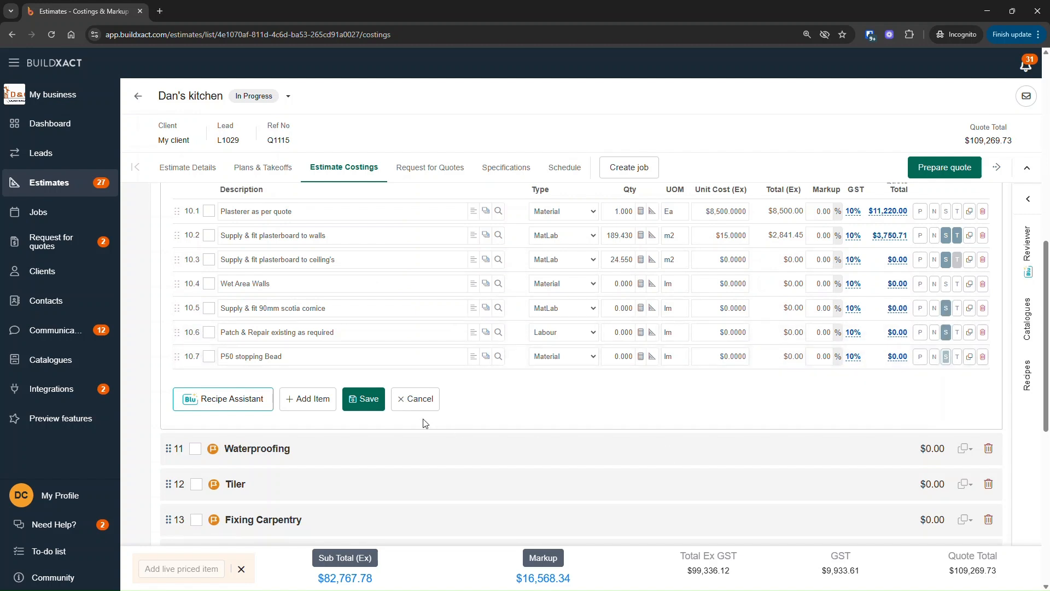
click(363, 399)
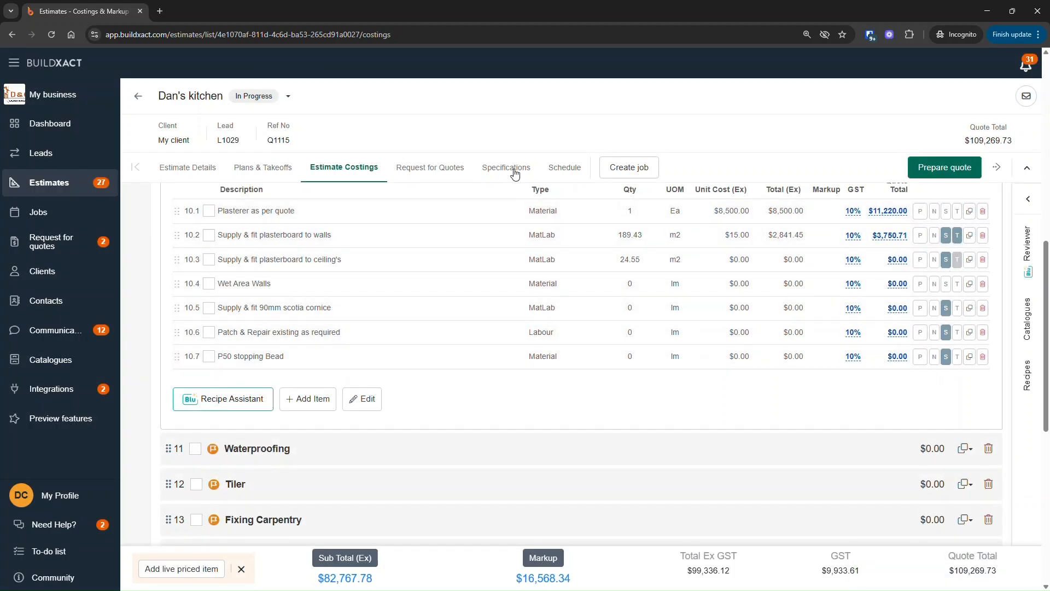
Step: Return to the specifications and expand both the Appliances and Plasterer categories
click(512, 169)
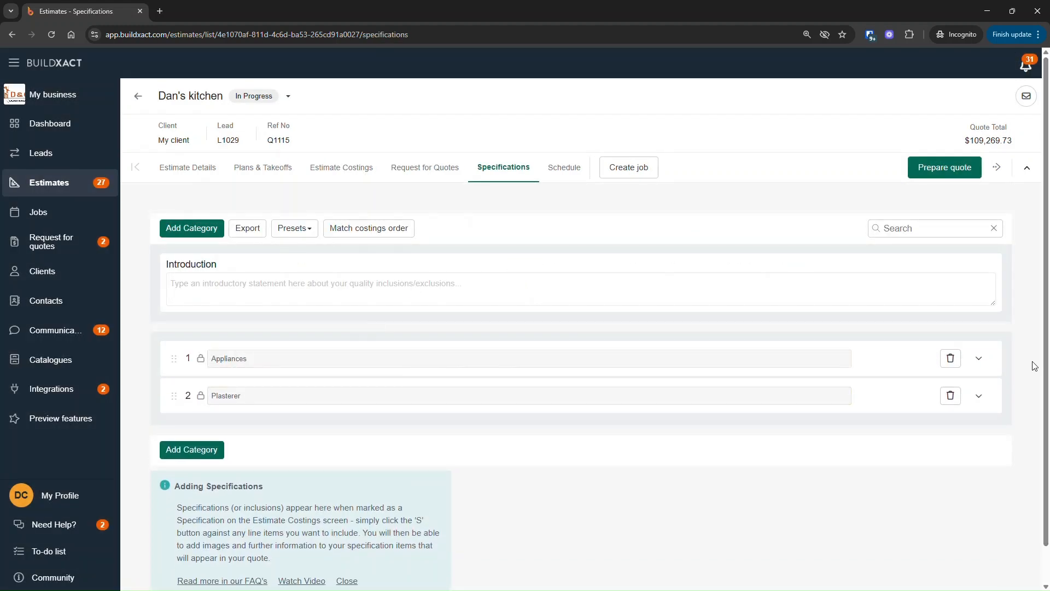
click(978, 358)
click(978, 455)
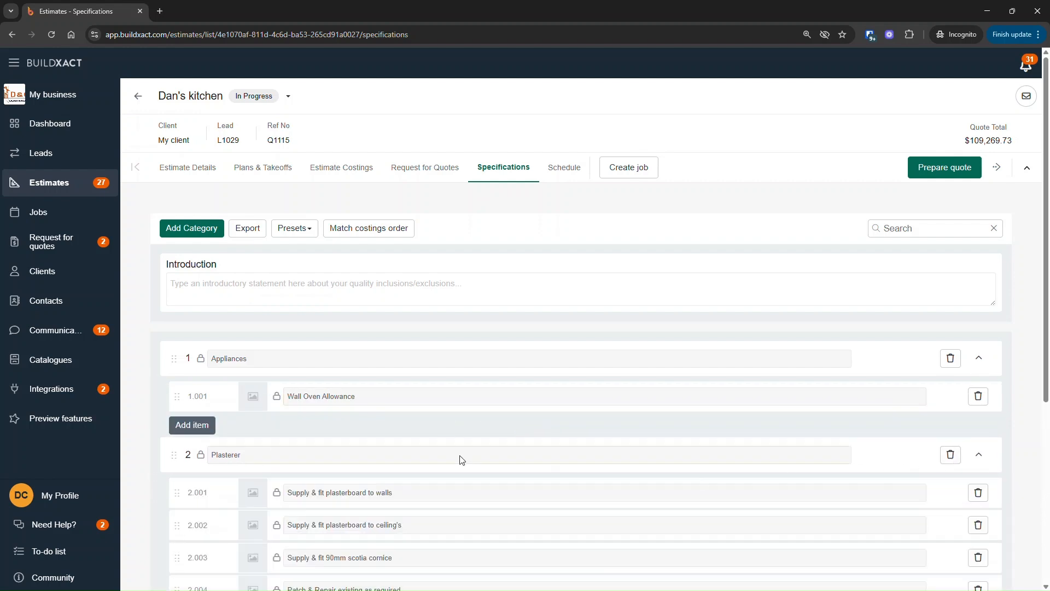
Step: Add a Plasterer specification reading "Supply & fit plasterboard to walls - kitchen" and delete the original locked walls item
scroll(466, 457, down, 3)
click(357, 328)
drag(409, 328, 291, 352)
key(ctrl+c)
click(192, 487)
click(348, 491)
key(ctrl+v)
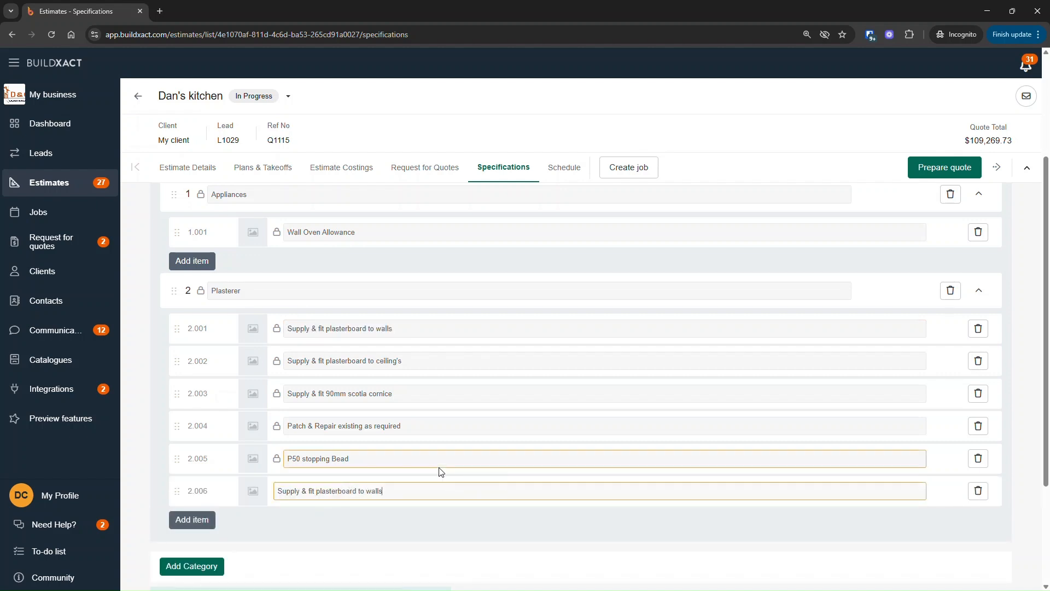
text(- kitchen)
click(977, 329)
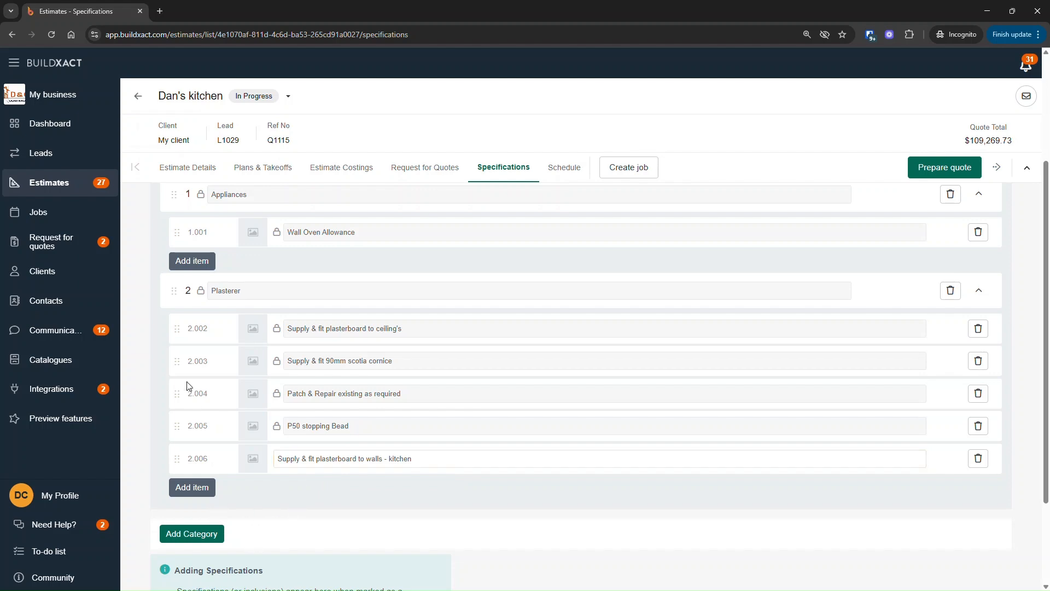
Step: Attach an image file to the Wall Oven Allowance specification
scroll(256, 363, up, 2)
click(255, 346)
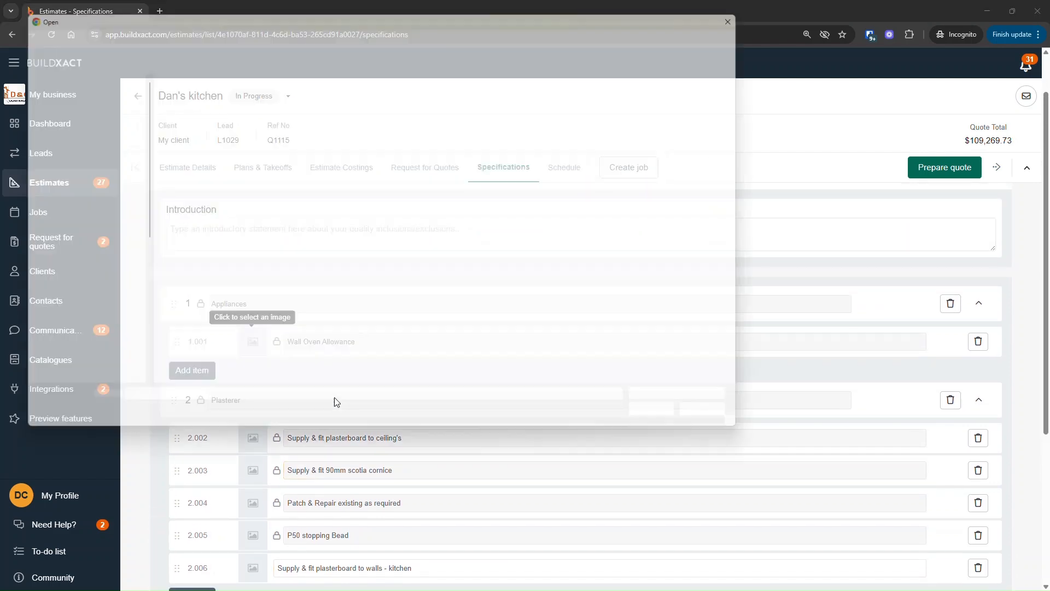
click(729, 423)
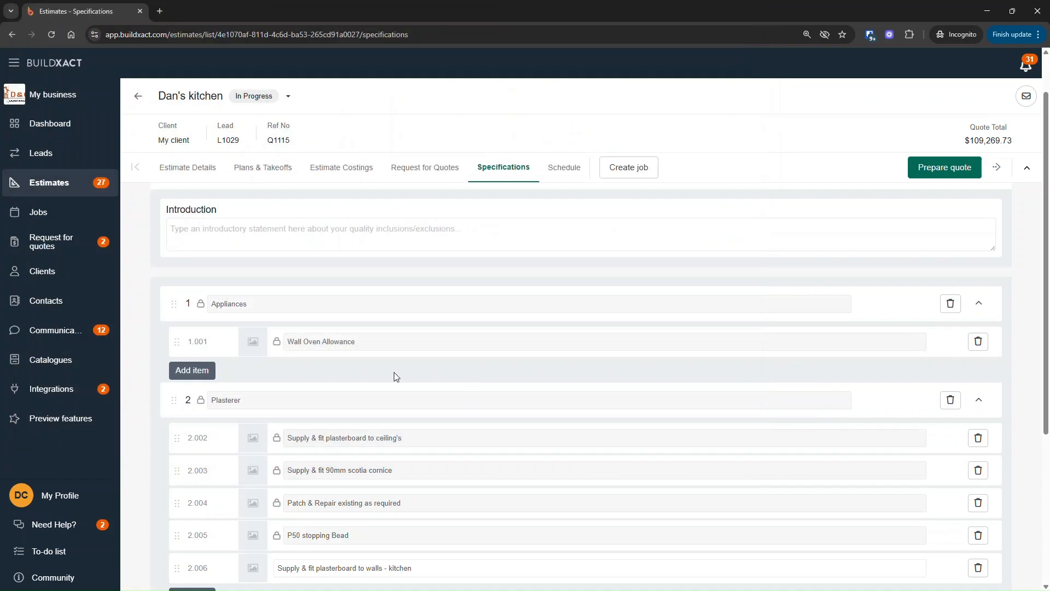
click(257, 341)
double_click(181, 118)
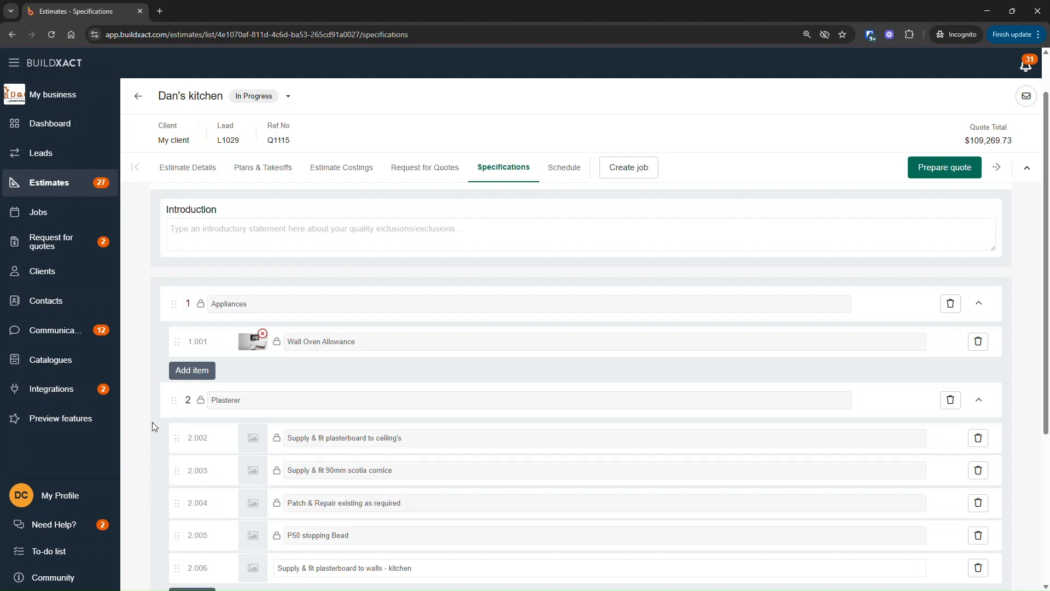
mouse_move(254, 343)
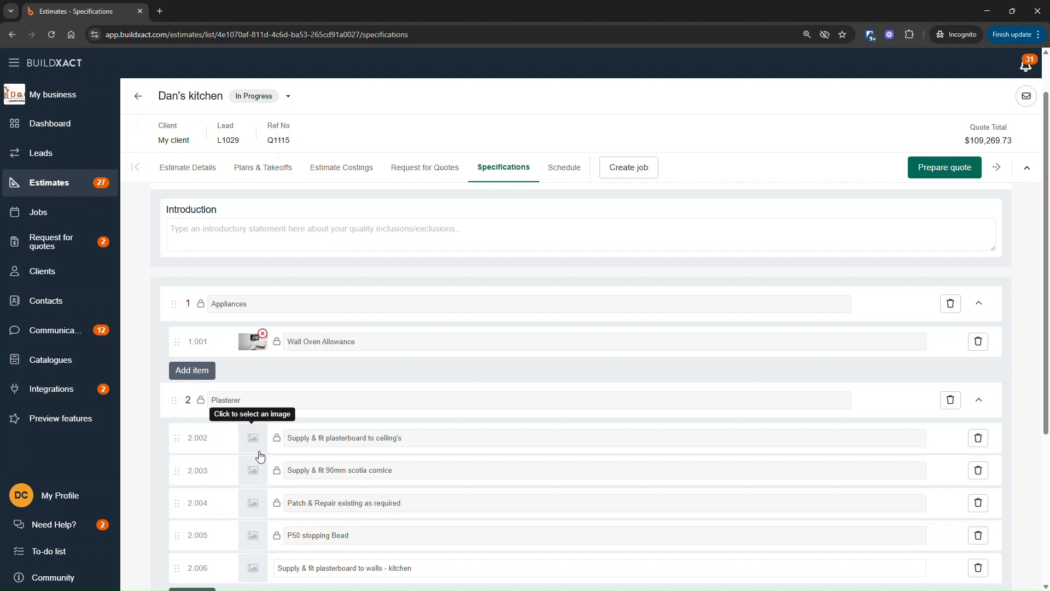
Step: Add a new specification category below Plasterer and name it "Exclusions"
scroll(257, 295, down, 3)
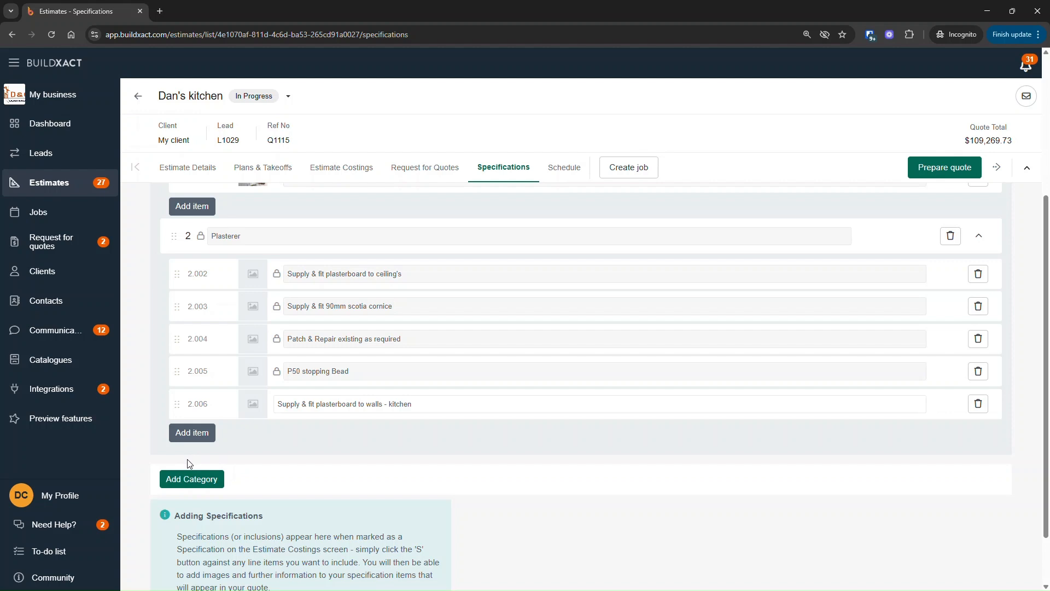
click(194, 480)
scroll(290, 437, down, 2)
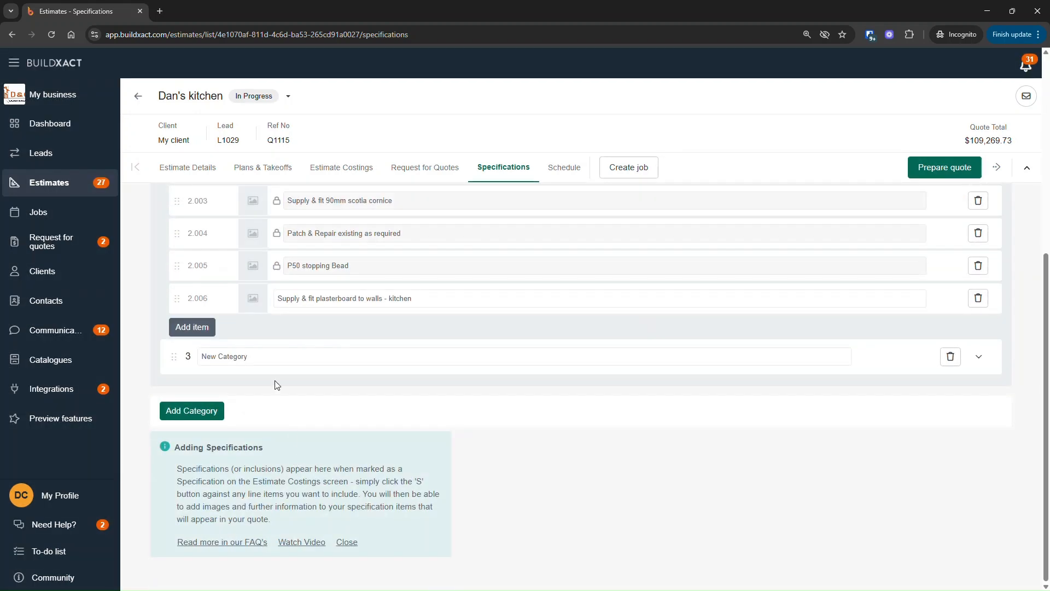
click(270, 355)
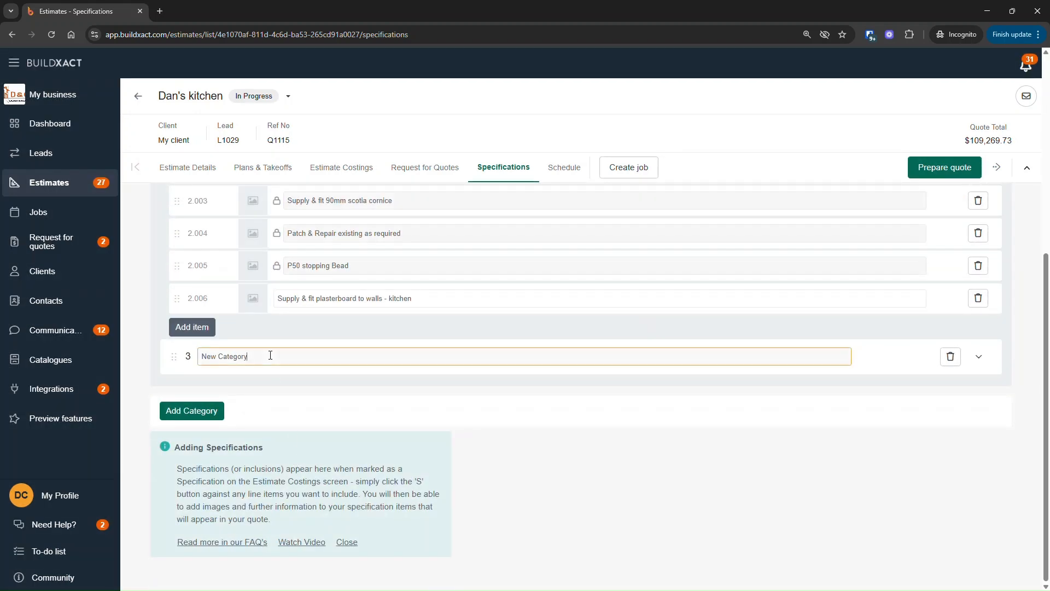
key(ctrl+a)
text(Ed)
text(clusions)
Step: Add an item to the Exclusions category reading "No allowance for dishwasher"
click(978, 356)
click(196, 393)
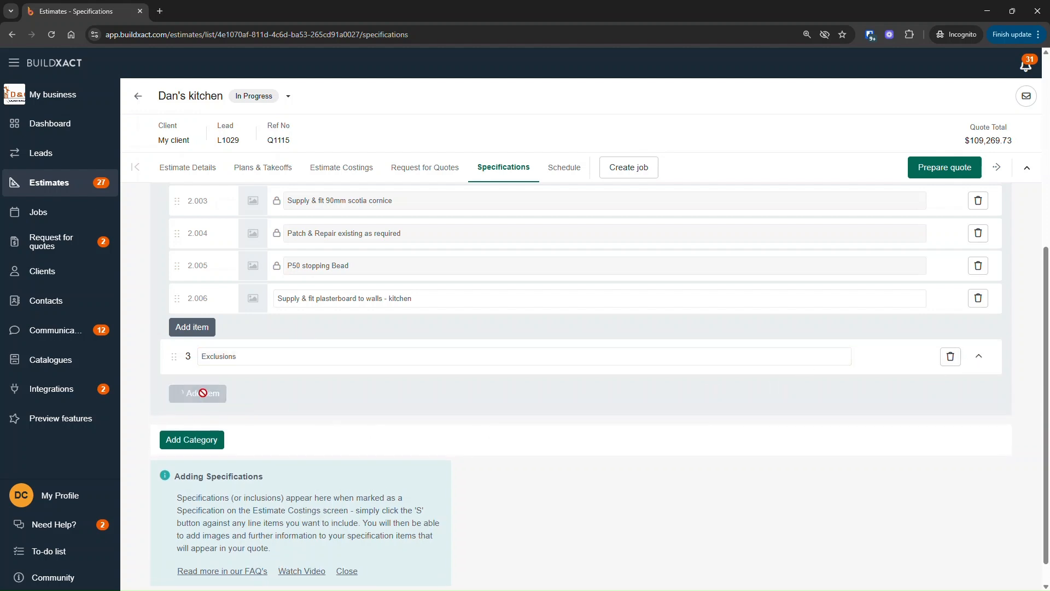
triple_click(353, 399)
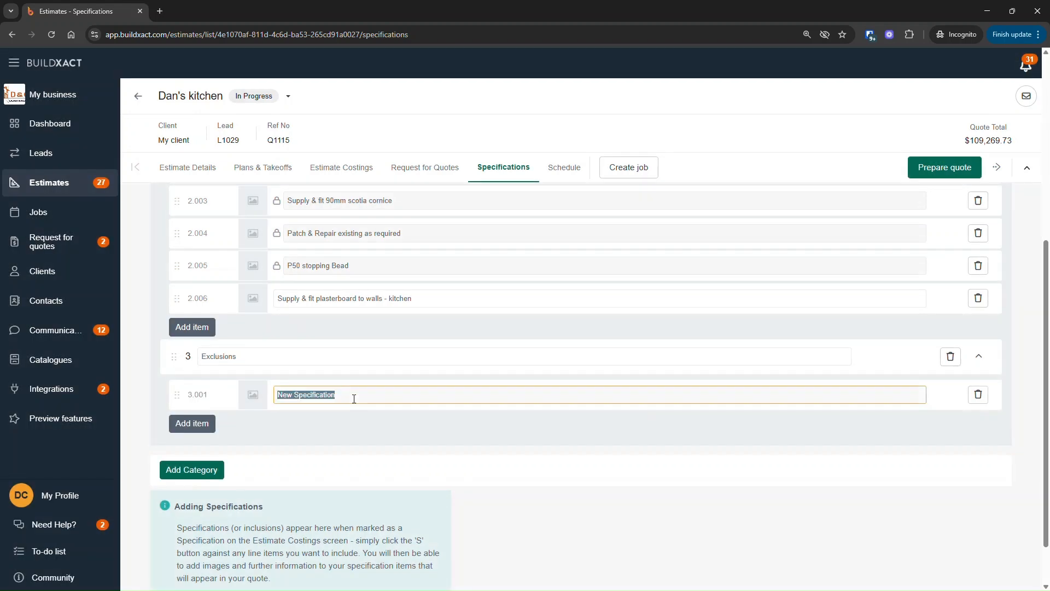
text(No allowance for s)
text(ishwasher)
click(423, 446)
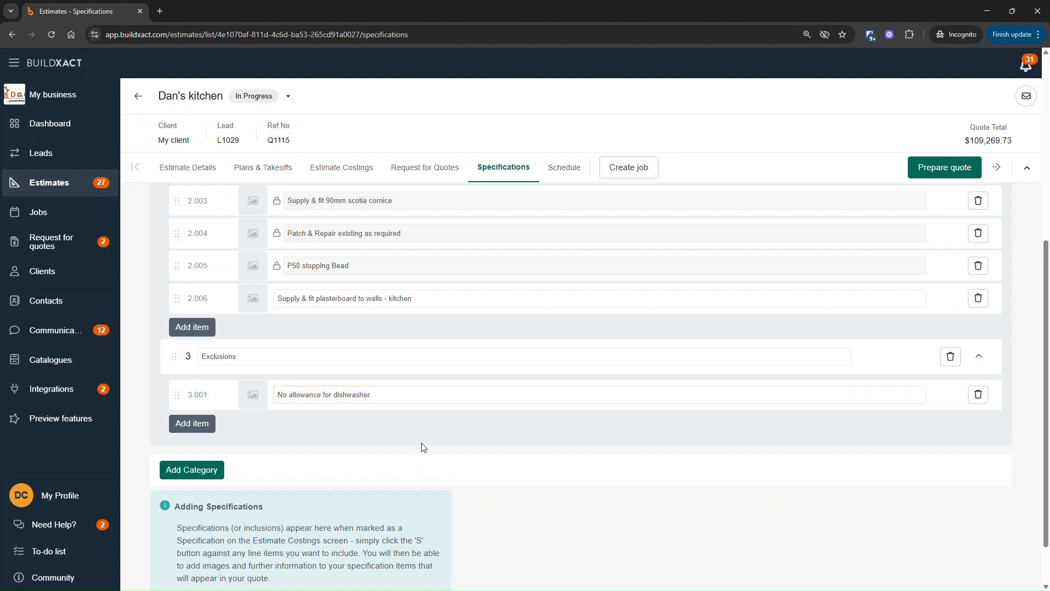
click(337, 395)
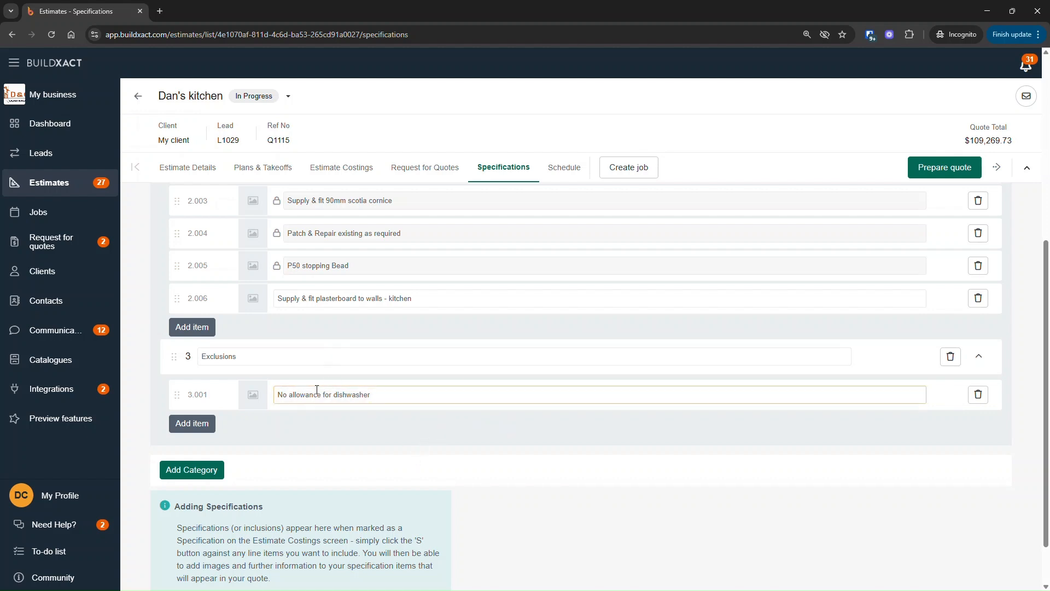
Step: In the costings, rename the Dishwasher Allowance item to "Dishwasher - client to supply" and show it in specifications
click(350, 169)
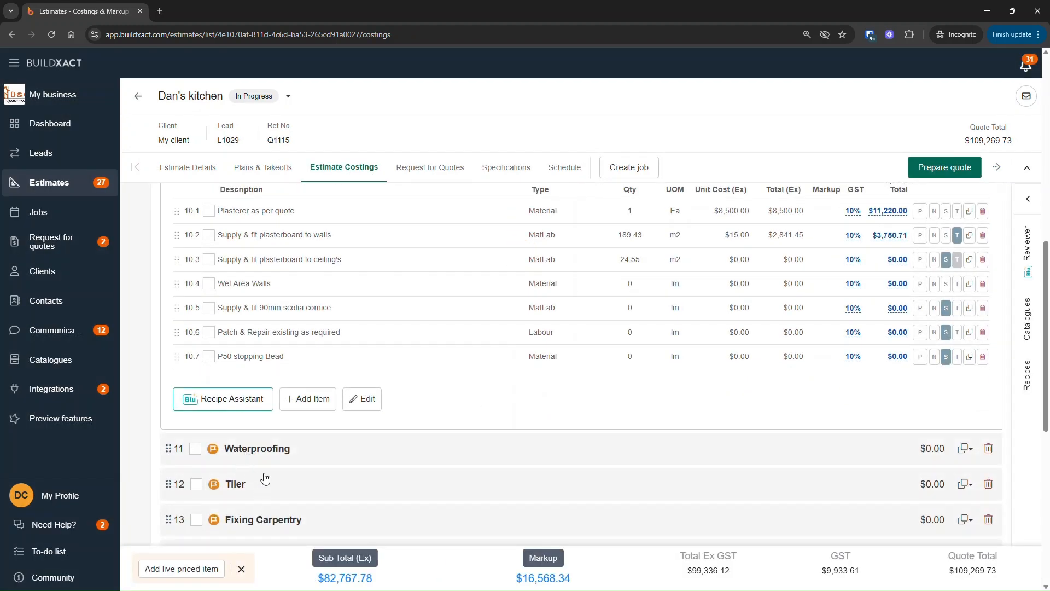
scroll(270, 480, down, 4)
scroll(273, 437, down, 2)
click(279, 403)
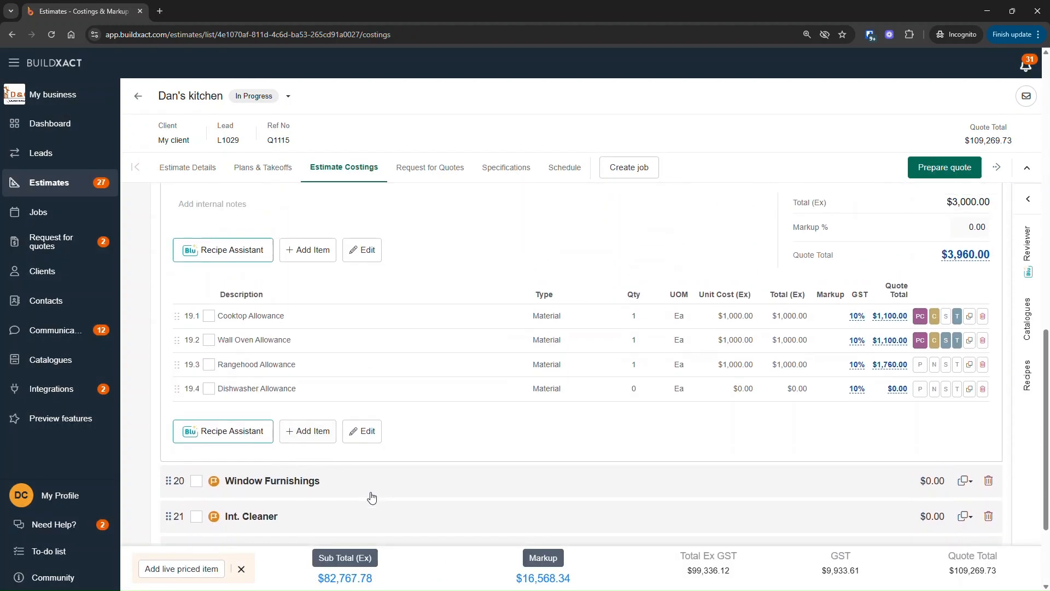
click(256, 388)
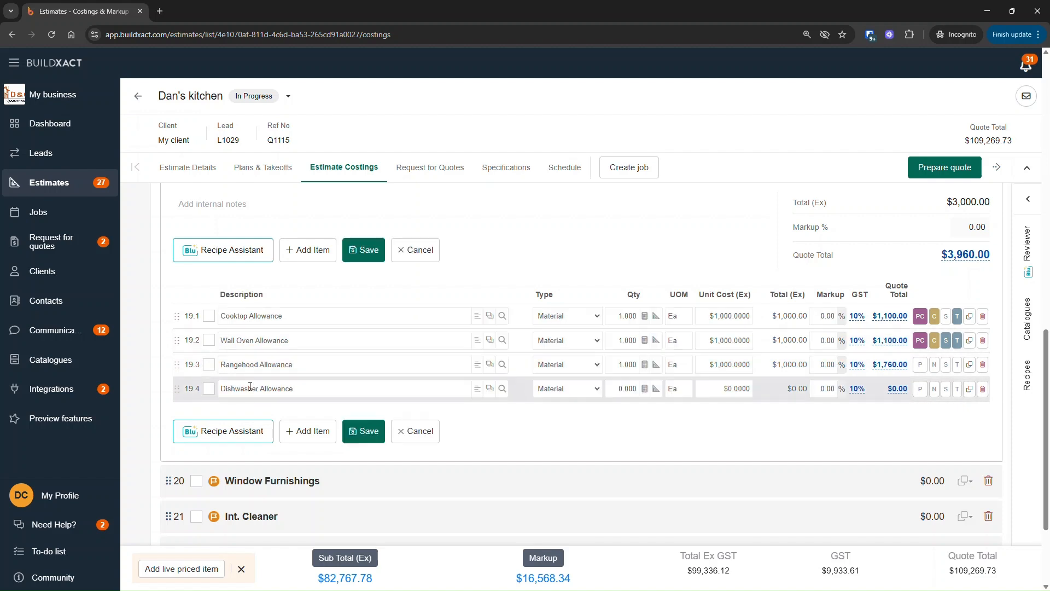
double_click(285, 388)
text(-client to supply)
click(945, 389)
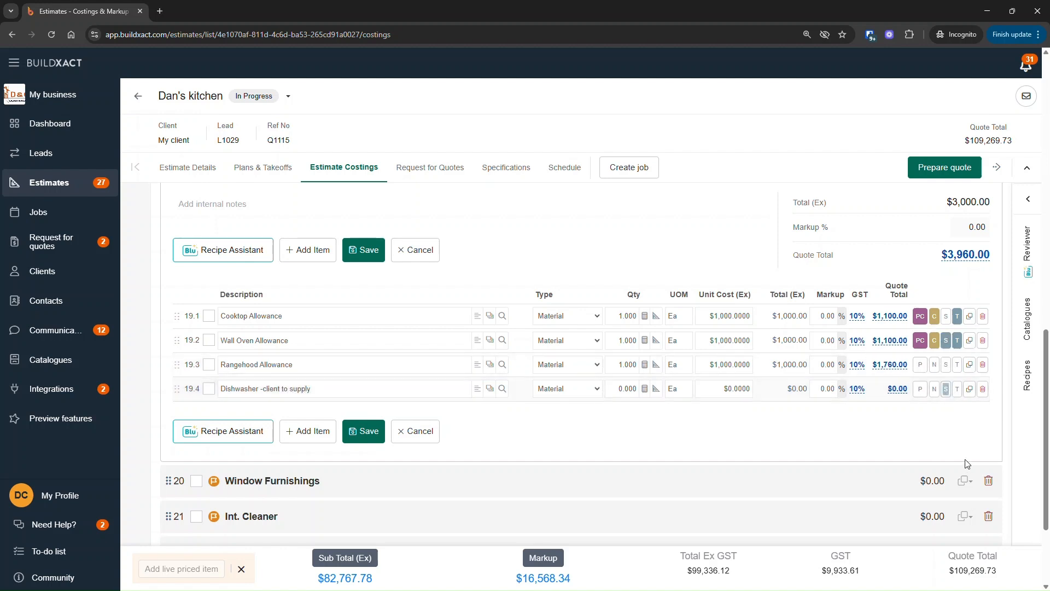
click(264, 389)
drag(348, 388, 271, 389)
click(722, 391)
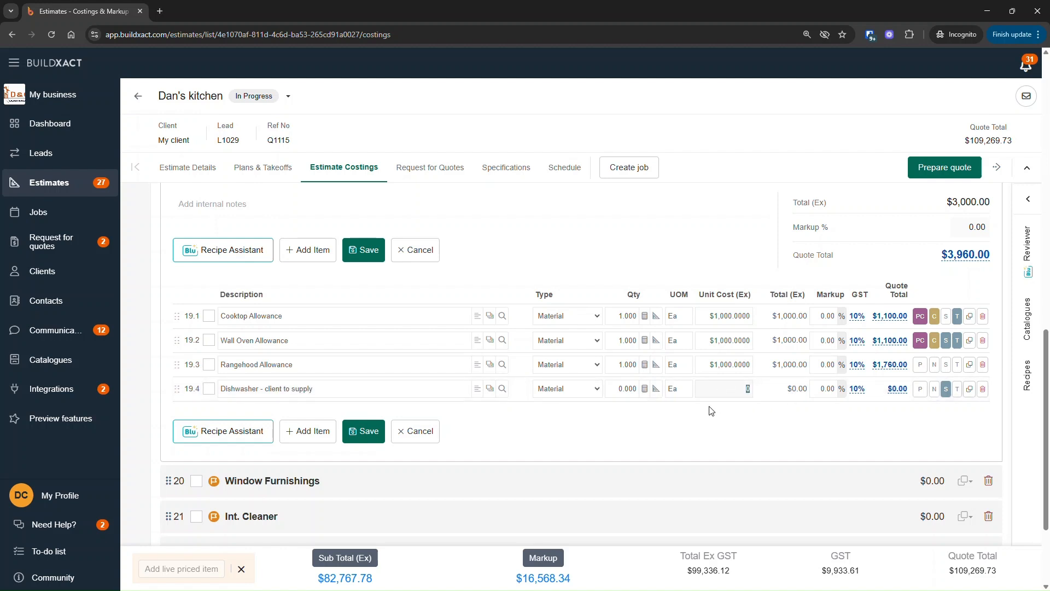